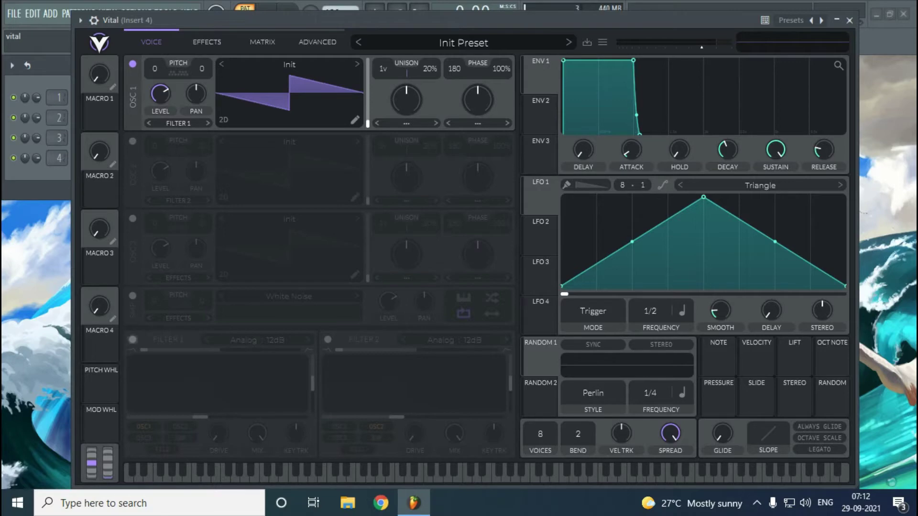
# Step: Switch on Filter 1, Filter 2 and the White Noise sampler
pyautogui.click(132, 339)
pyautogui.click(328, 340)
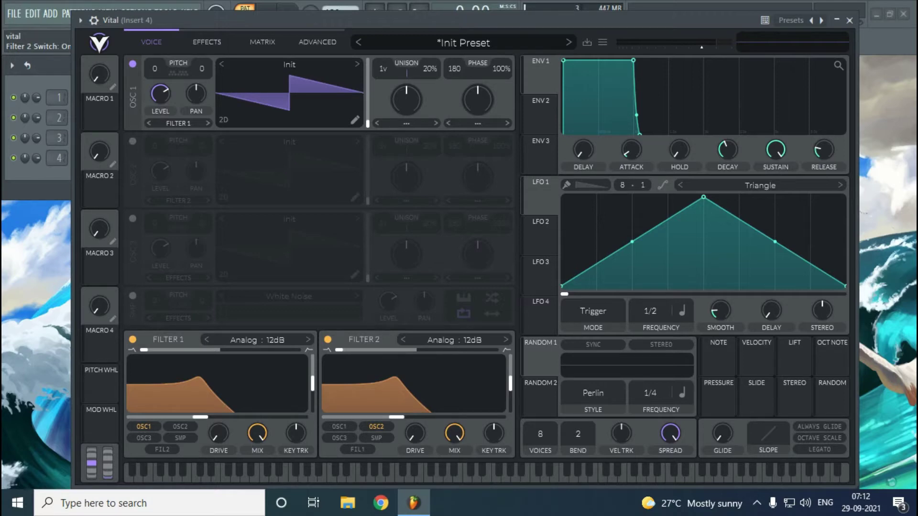
pyautogui.click(132, 295)
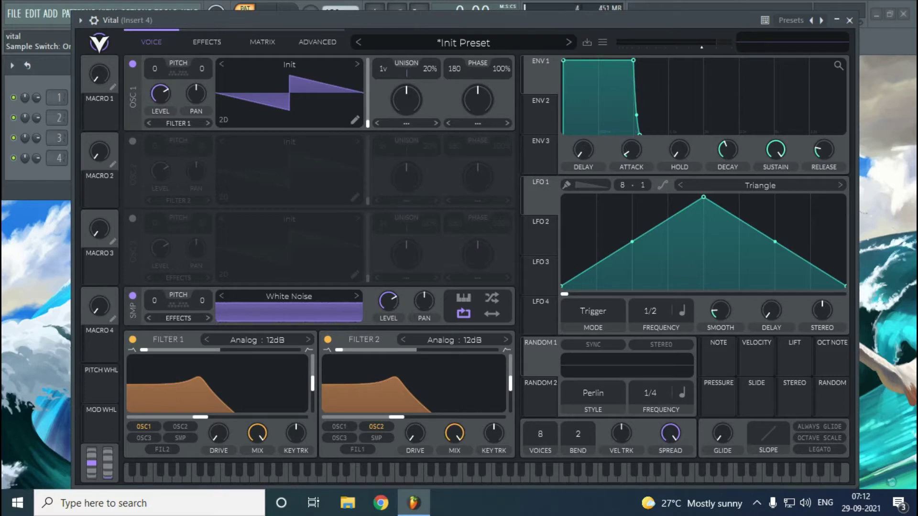
# Step: Feed oscillator 2, oscillator 3 and the sampler into Filter 1
pyautogui.click(179, 123)
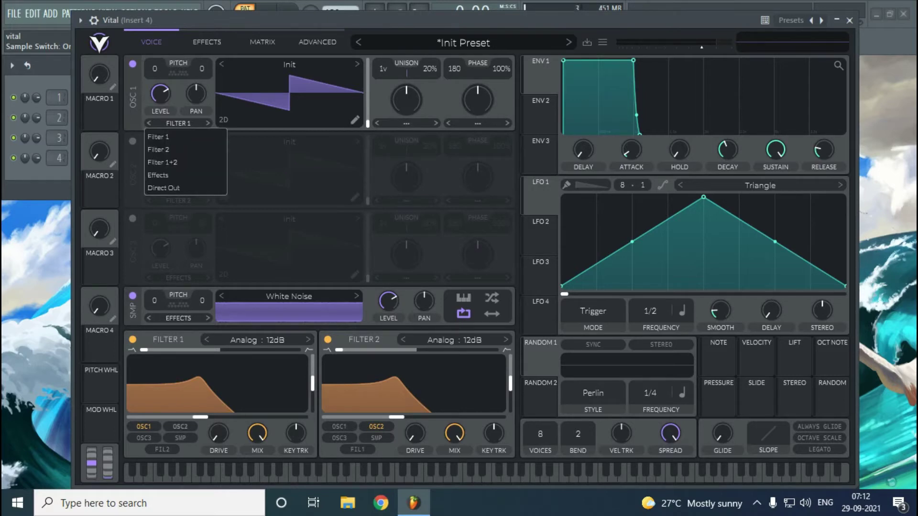
pyautogui.click(180, 427)
pyautogui.click(181, 438)
pyautogui.click(144, 438)
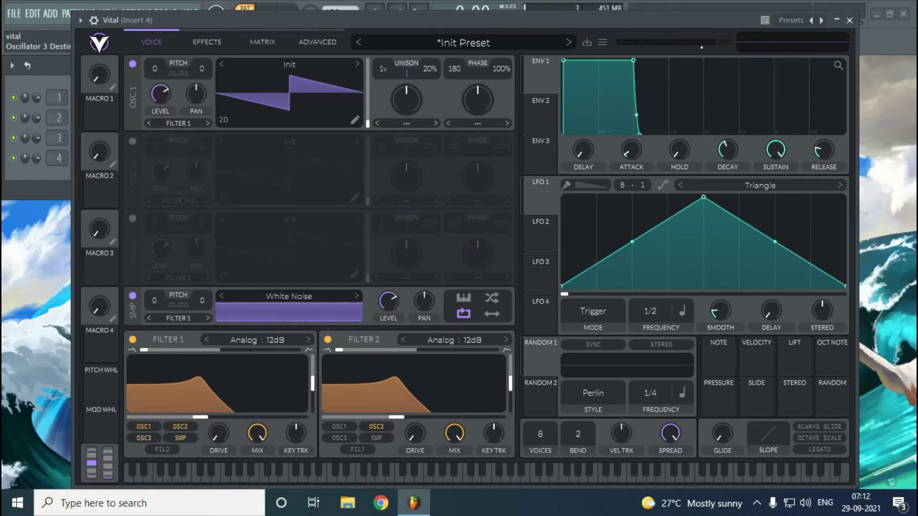
# Step: Send oscillator 1's output straight to Effects, bypassing the filters
pyautogui.click(178, 123)
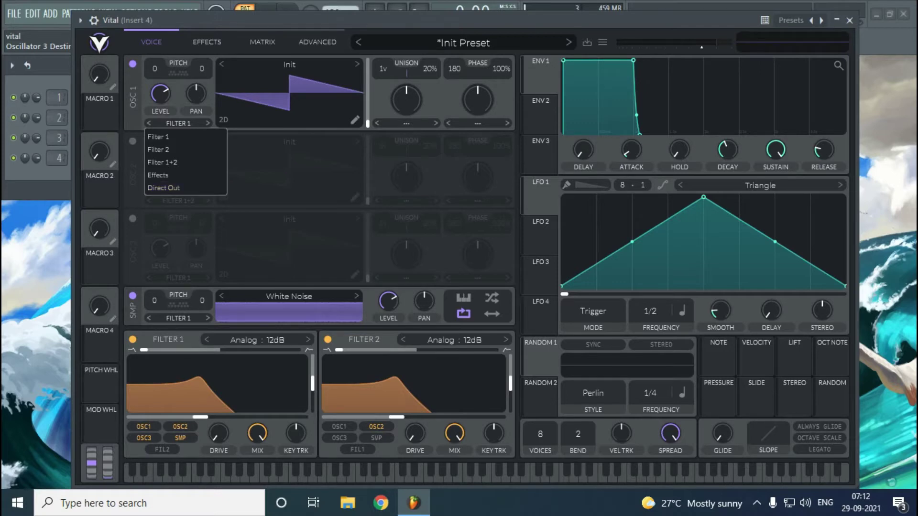
pyautogui.click(158, 175)
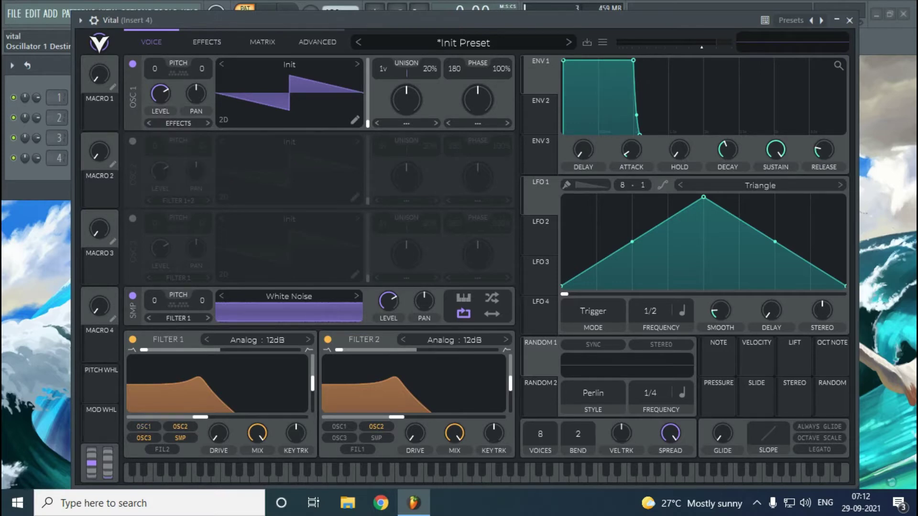
# Step: Feed oscillator 1 back into Filter 1 and take the sampler out of it, keeping oscillator 2 connected
pyautogui.click(180, 427)
pyautogui.click(180, 439)
pyautogui.click(144, 427)
pyautogui.click(180, 427)
# Step: Raise Filter 1's cutoff slightly and route oscillator 1 to Filter 1+2
pyautogui.moveTo(200, 417); pyautogui.dragTo(214, 418)
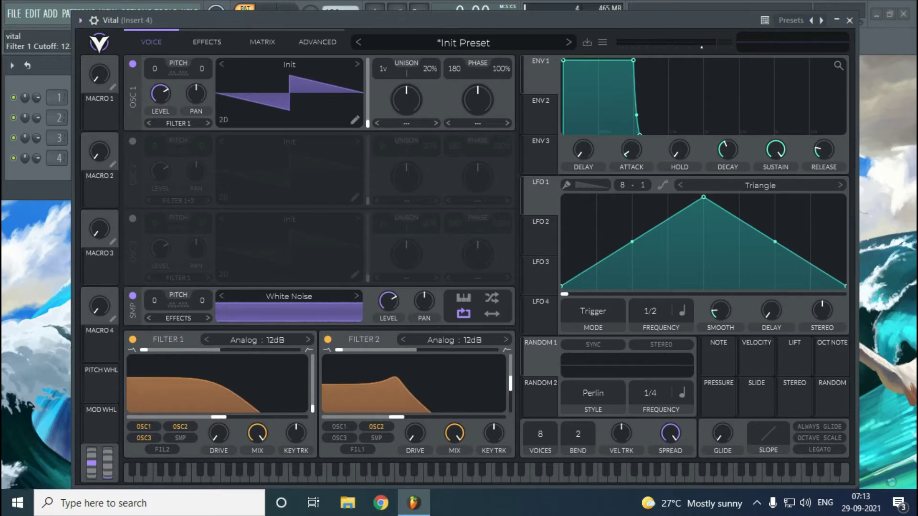
pyautogui.click(178, 123)
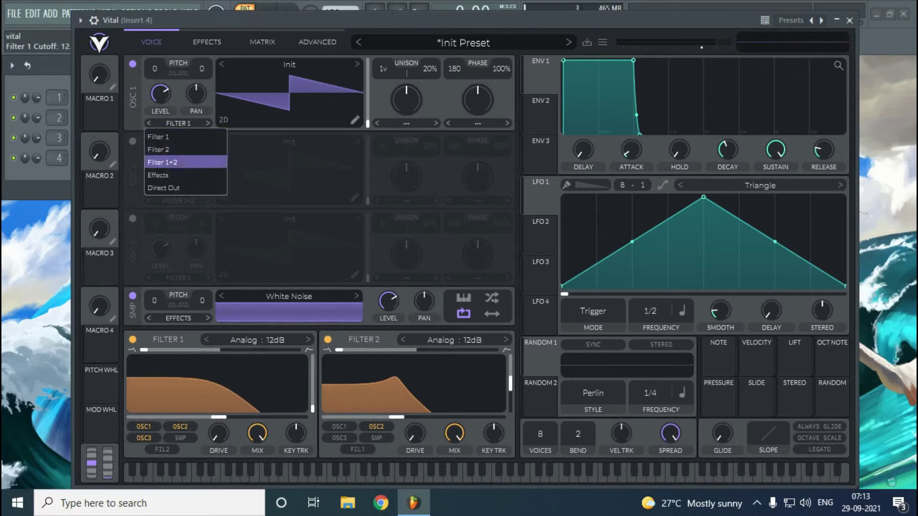
pyautogui.click(165, 156)
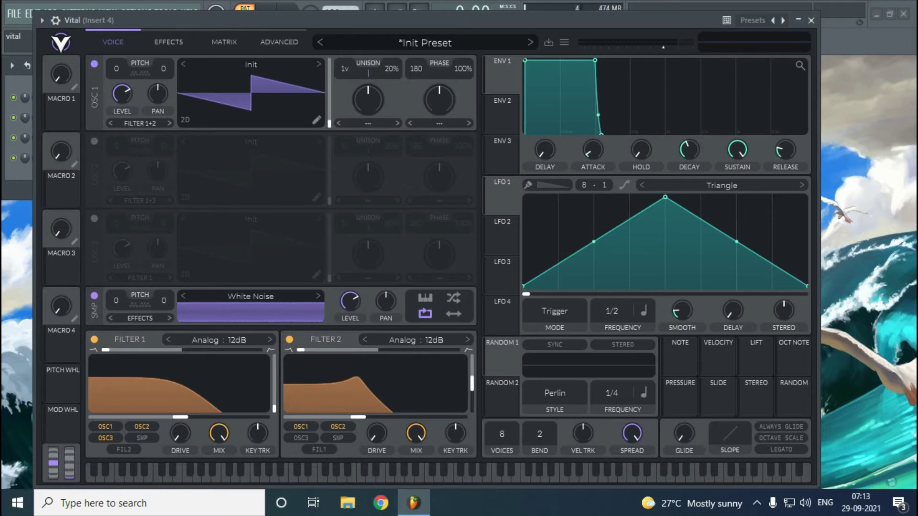
# Step: Set Filter 2's model to Comb: Low High Flange- and Filter 1's model to Dirty: 24dB
pyautogui.click(416, 340)
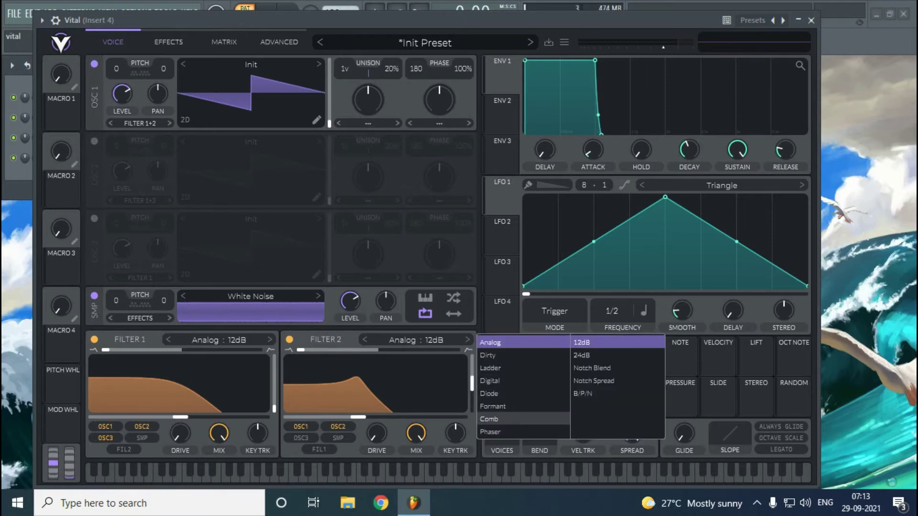
pyautogui.click(523, 419)
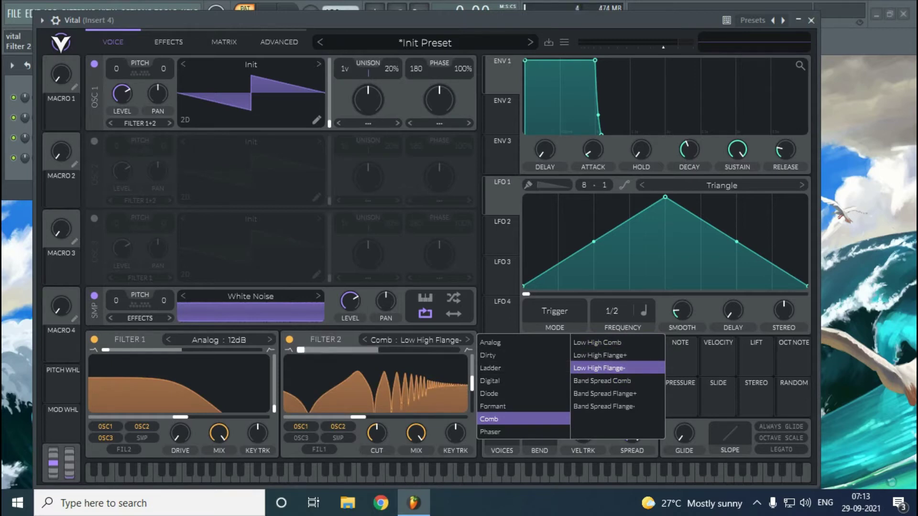
pyautogui.click(219, 340)
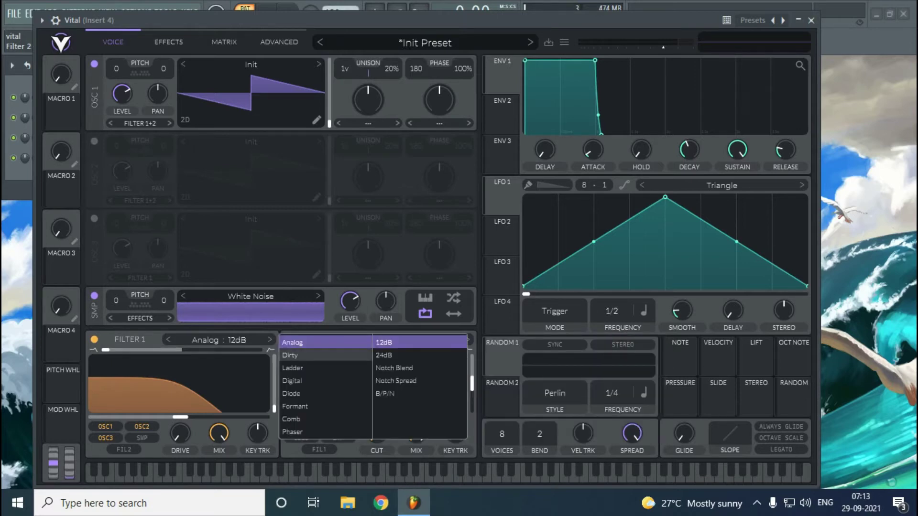
pyautogui.click(326, 356)
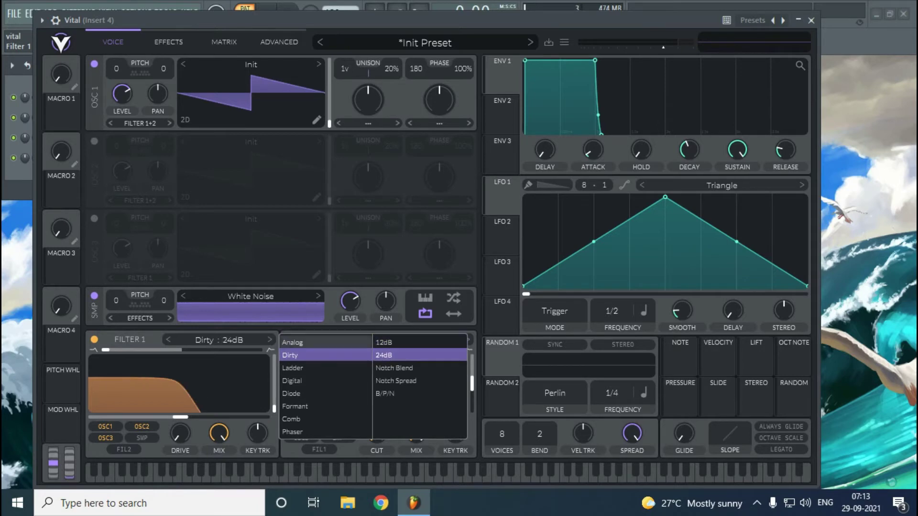
pyautogui.click(395, 355)
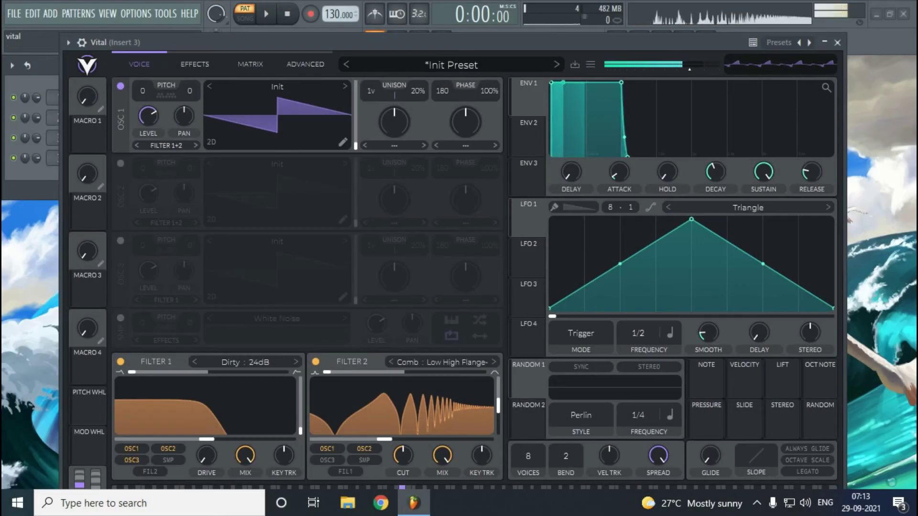
# Step: Raise Filter 2's cutoff and lower Filter 1's cutoff
pyautogui.moveTo(384, 439); pyautogui.dragTo(415, 439)
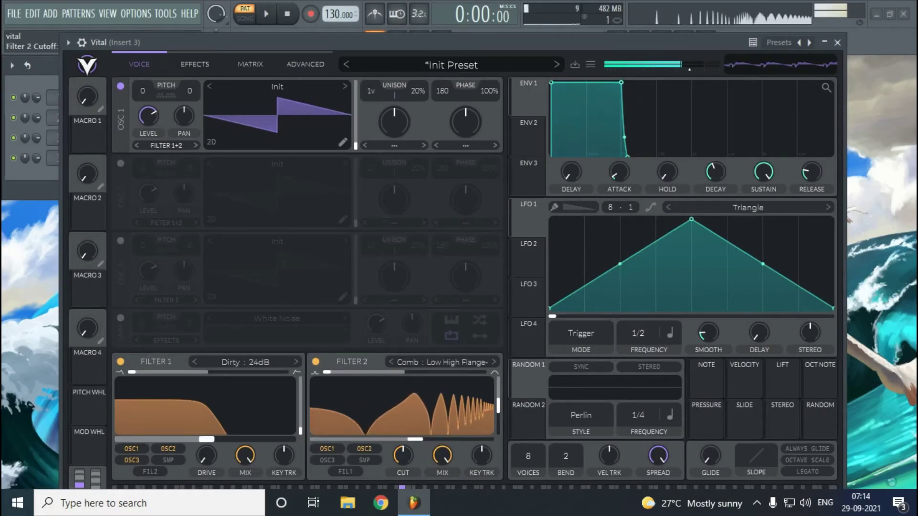
pyautogui.moveTo(206, 439); pyautogui.dragTo(178, 439)
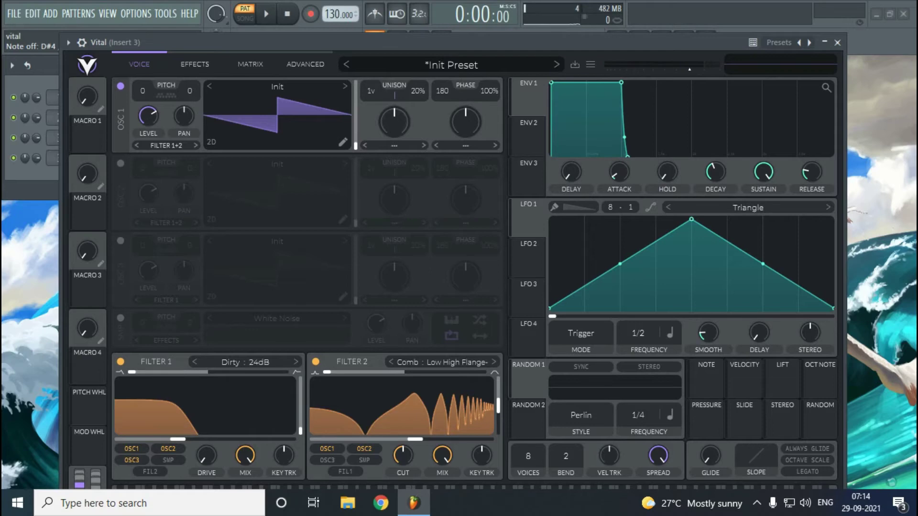
pyautogui.moveTo(449, 43); pyautogui.dragTo(444, 20)
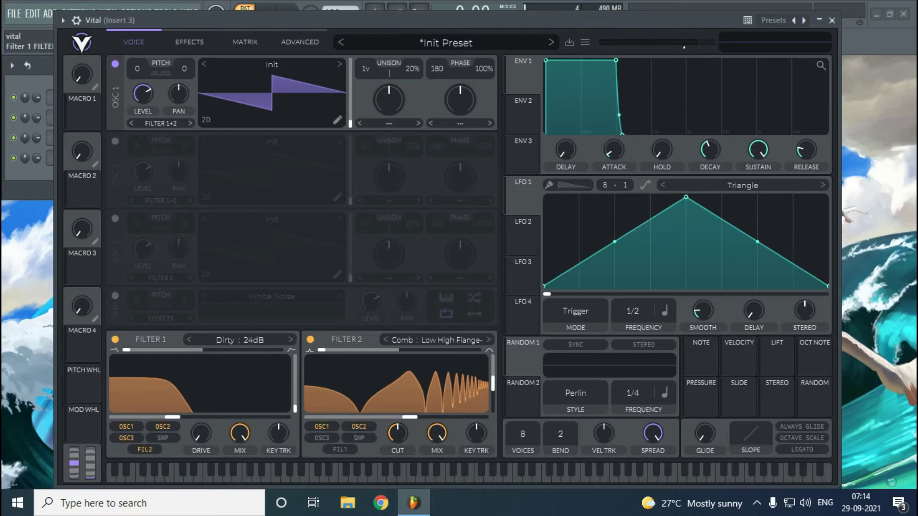
# Step: Raise Filter 1's cutoff slightly while auditioning a note, and feed Filter 1's output into Filter 2
pyautogui.press('d')
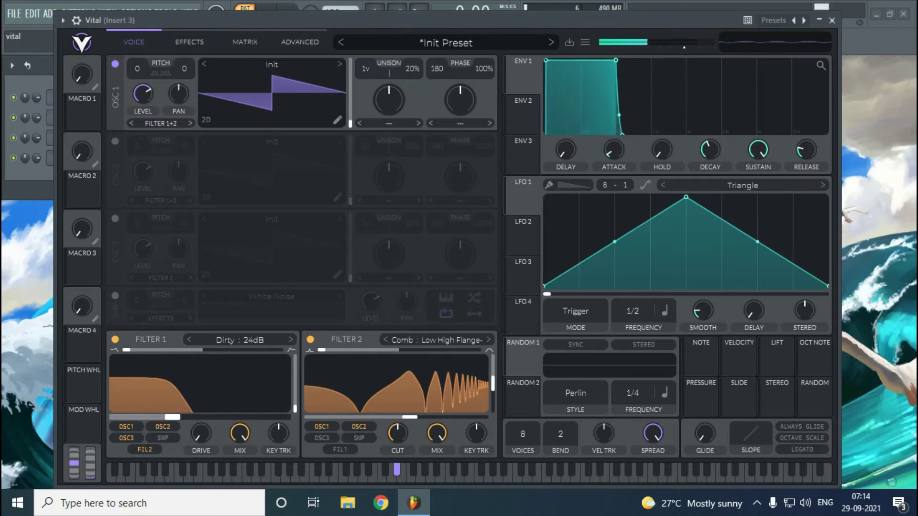
pyautogui.moveTo(173, 417)
pyautogui.mouseDown()
pyautogui.moveTo(220, 417)
pyautogui.moveTo(148, 417)
pyautogui.moveTo(261, 417)
pyautogui.moveTo(189, 417)
pyautogui.mouseUp()
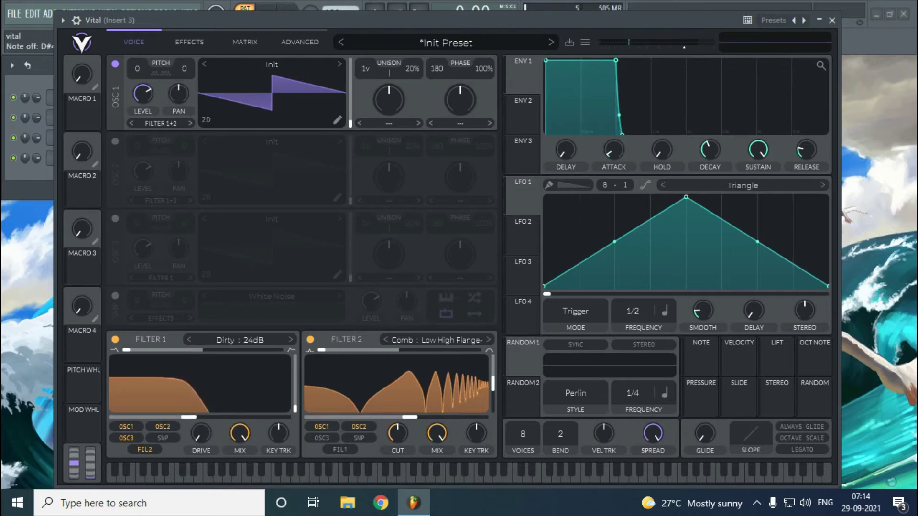
pyautogui.click(340, 450)
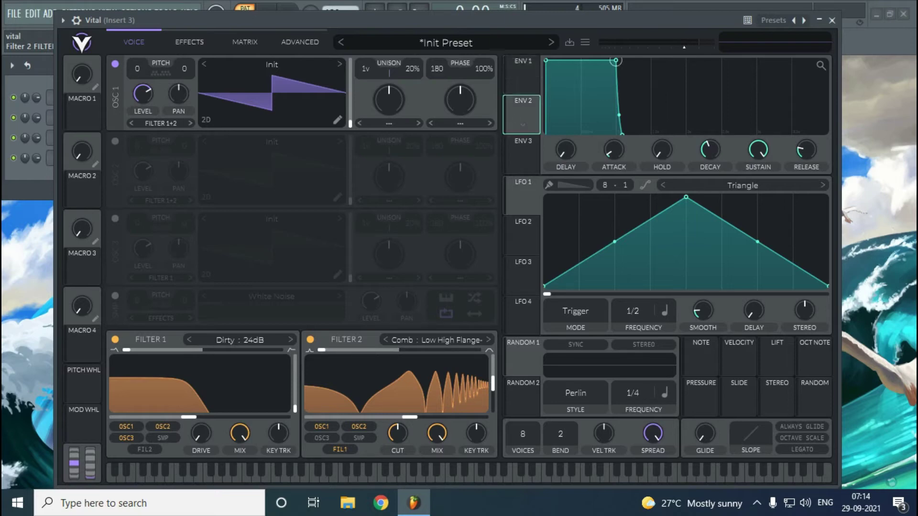
# Step: Give Envelope 2 a shorter decay and lower sustain, and assign it to Filter 1's cutoff, auditioning it with notes
pyautogui.moveTo(616, 61); pyautogui.dragTo(581, 112)
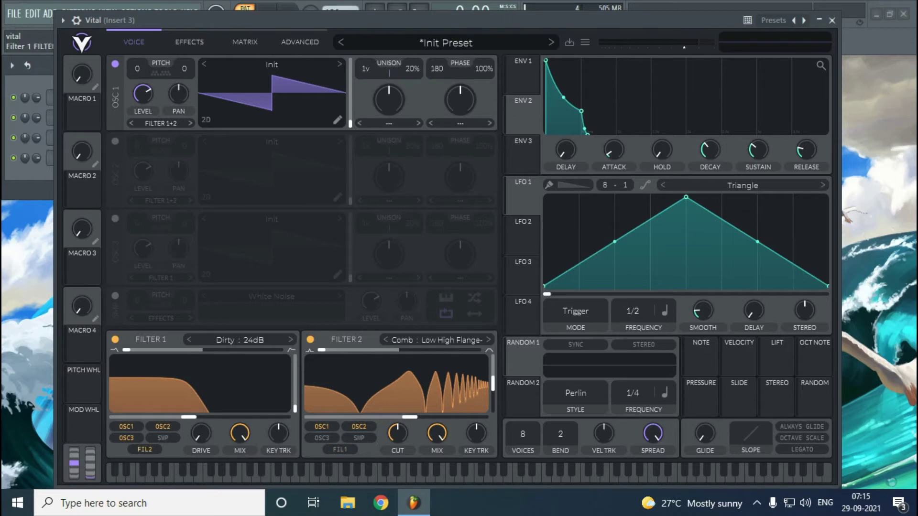
pyautogui.moveTo(522, 118); pyautogui.dragTo(201, 404)
pyautogui.press('e')
pyautogui.press('e')
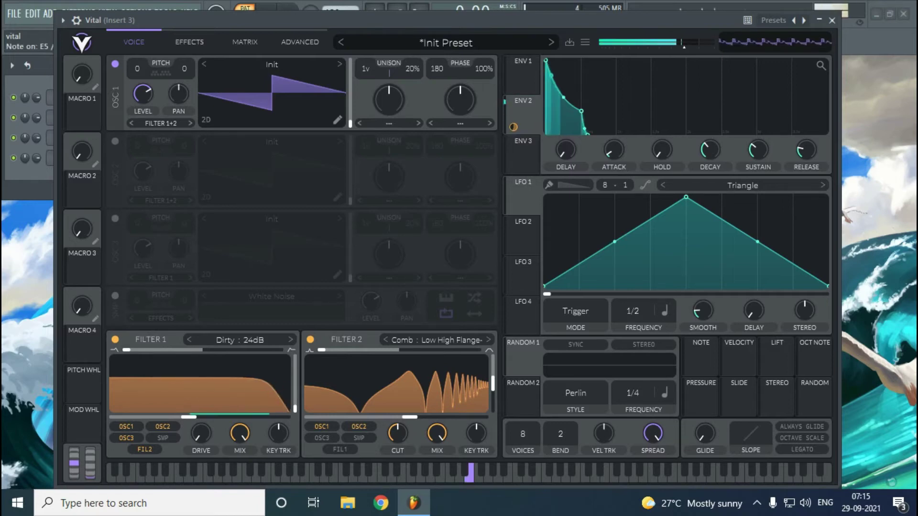
pyautogui.press('d')
pyautogui.press('d')
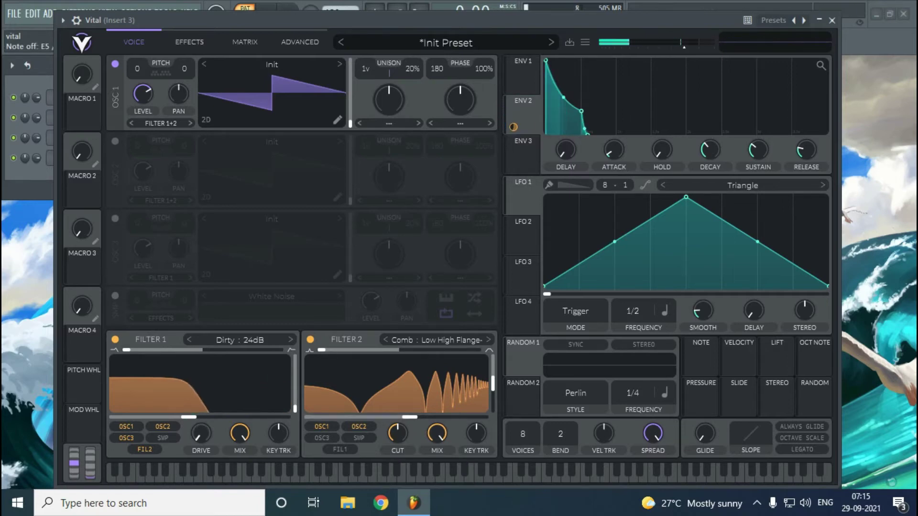
# Step: Set Envelope 2's modulation of Filter 1's cutoff to 18.06 and lower Filter 2's cutoff, playing notes to check
pyautogui.moveTo(201, 404)
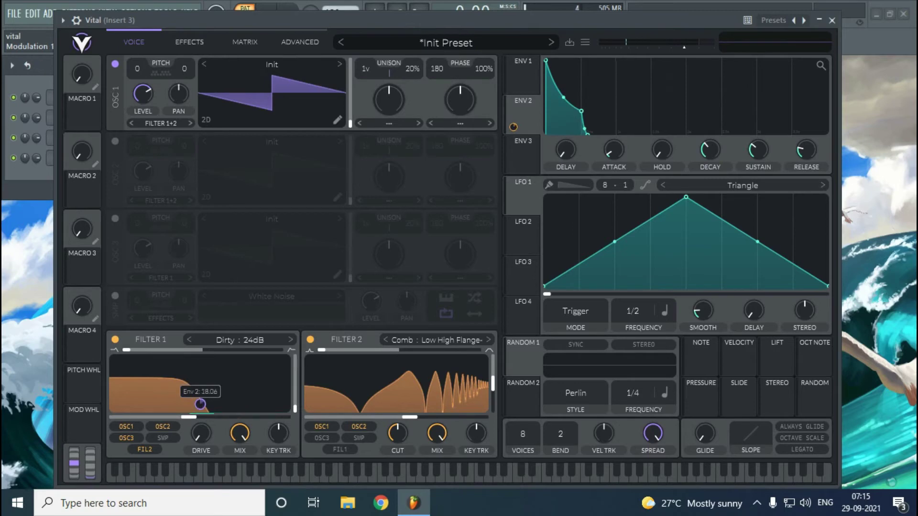
pyautogui.press('e')
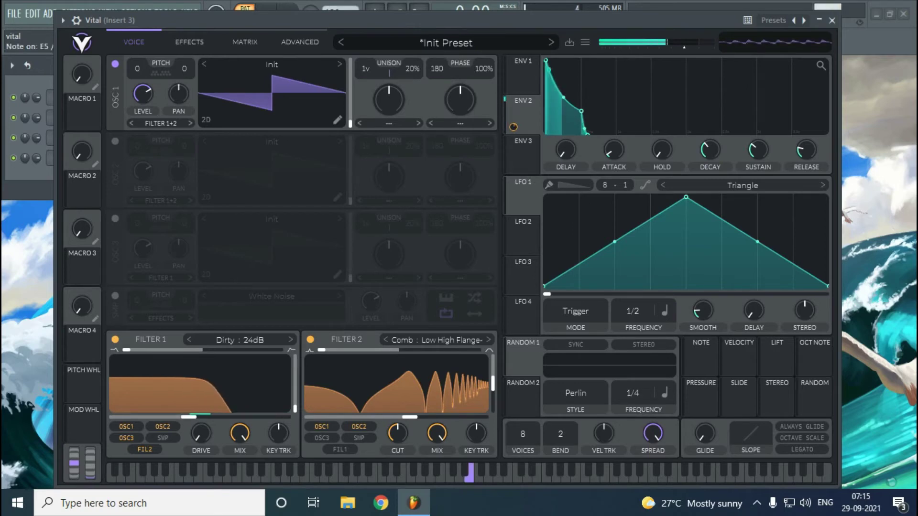
pyautogui.moveTo(409, 417); pyautogui.dragTo(358, 417)
pyautogui.press('t')
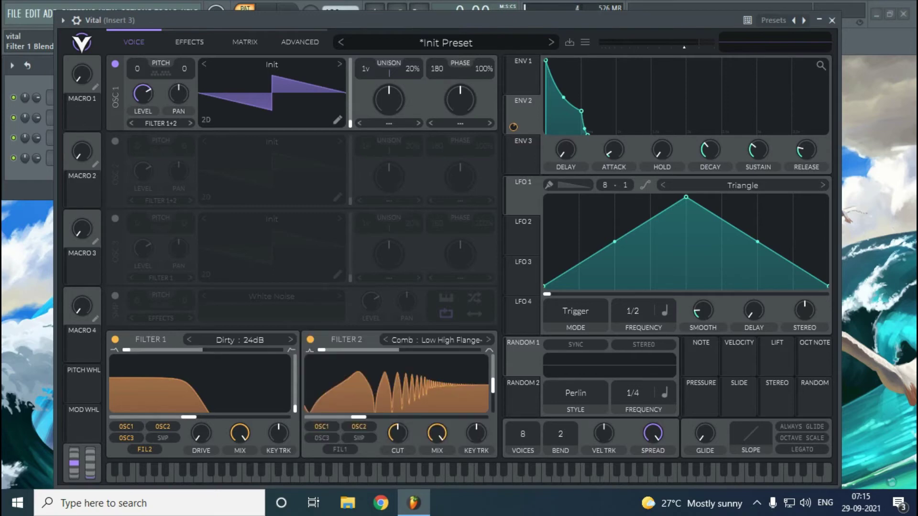
# Step: Sweep Filter 1's blend from low-pass to high-pass and return it to low-pass
pyautogui.moveTo(127, 350); pyautogui.dragTo(279, 350)
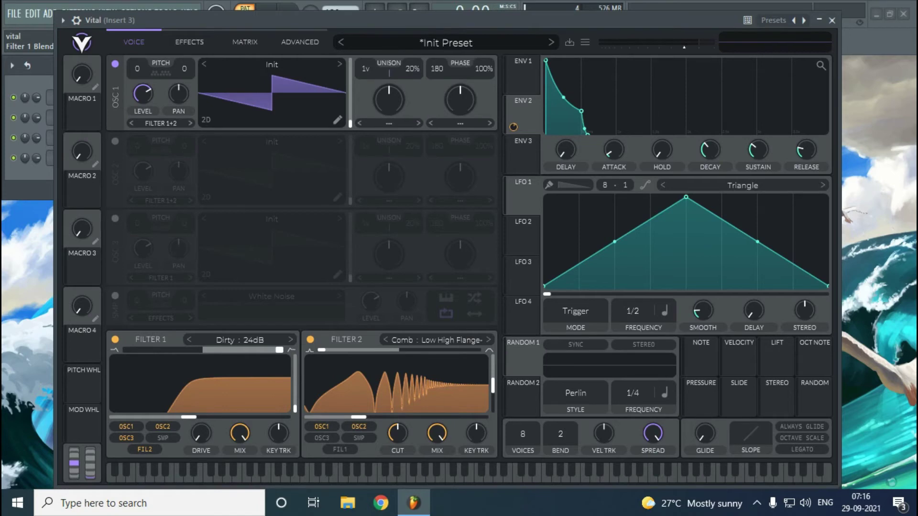
pyautogui.moveTo(279, 350); pyautogui.dragTo(126, 350)
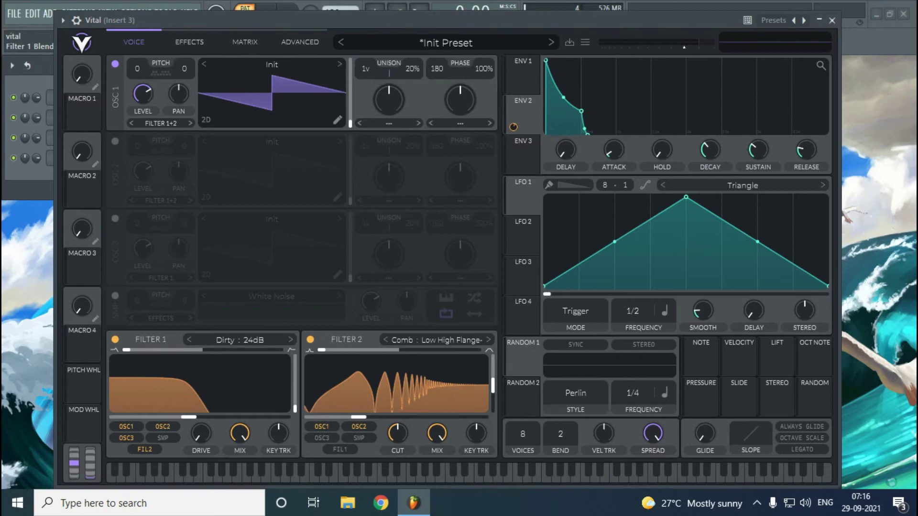
# Step: Review Filter 1's available models, keep Dirty: 24dB and raise the filter's drive slightly
pyautogui.click(240, 340)
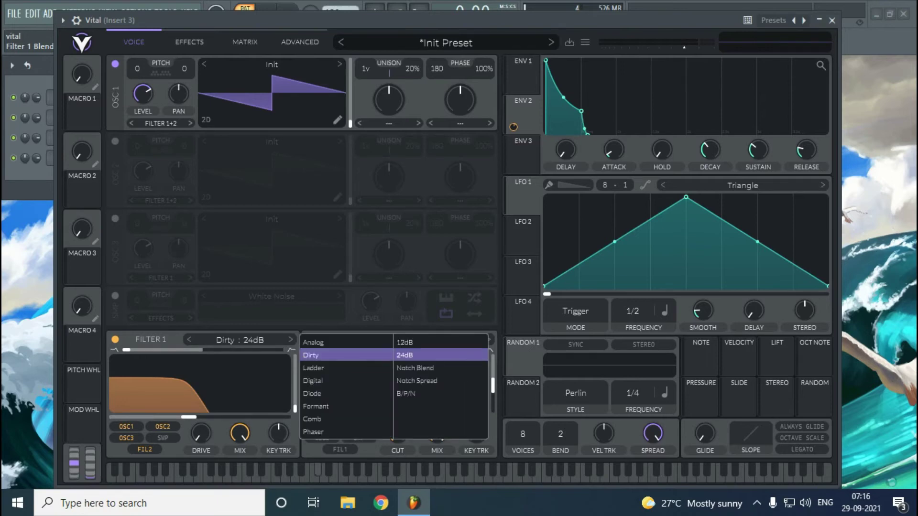
pyautogui.click(302, 468)
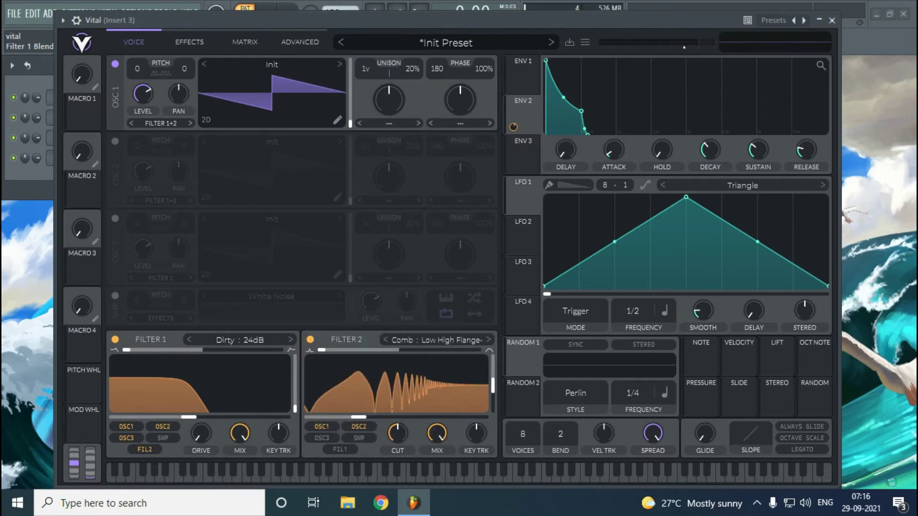
pyautogui.click(240, 340)
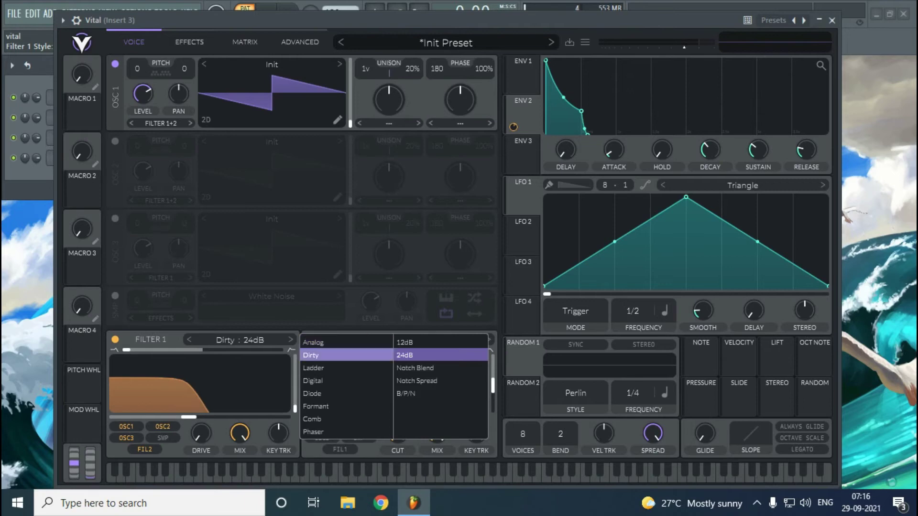
pyautogui.moveTo(201, 434)
pyautogui.mouseDown()
pyautogui.moveTo(201, 386)
pyautogui.moveTo(201, 427)
pyautogui.mouseUp()
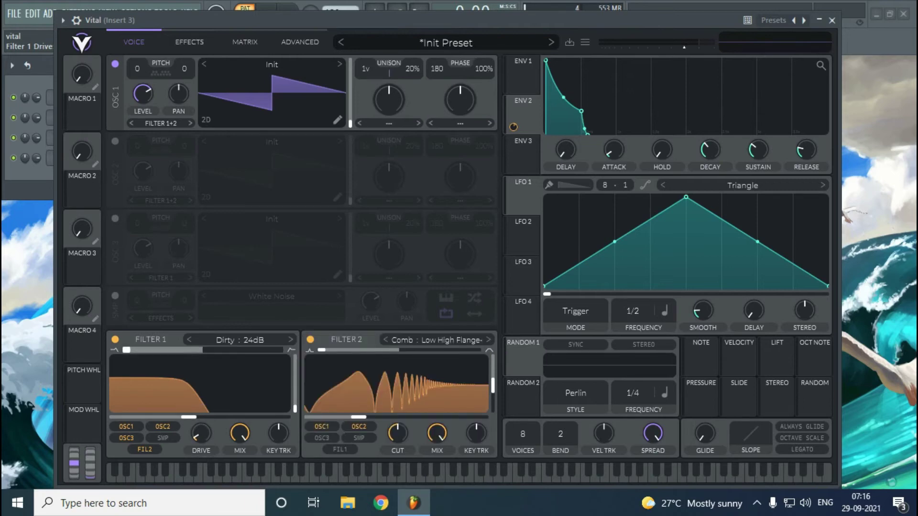
# Step: Change Filter 1's model to Ladder: 24dB and audition it
pyautogui.click(240, 340)
pyautogui.click(313, 368)
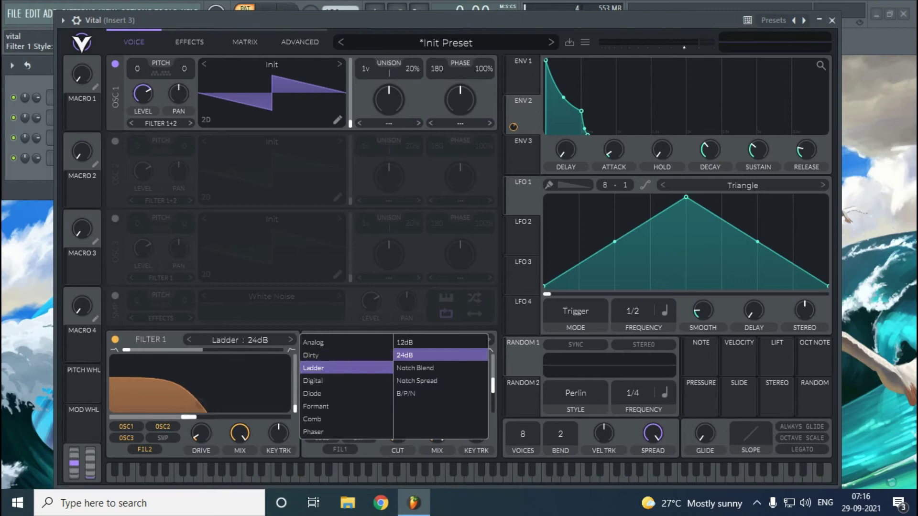
pyautogui.click(201, 434)
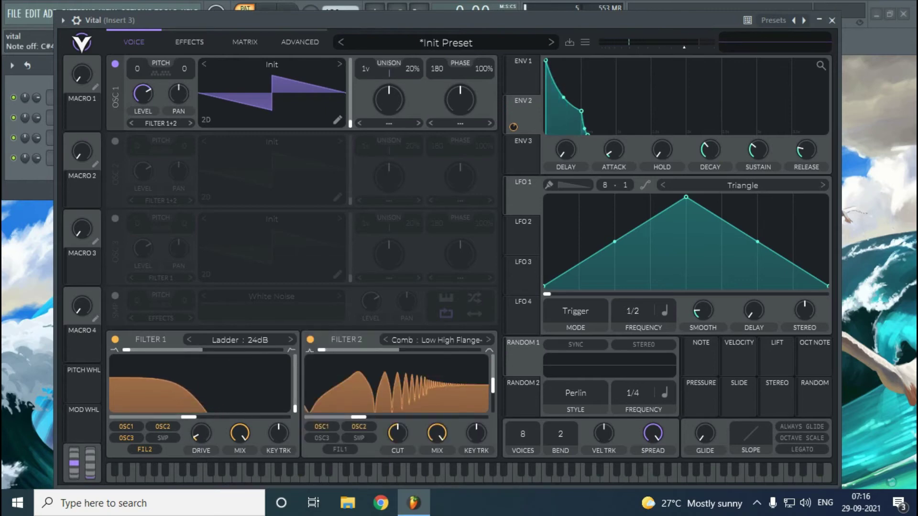
# Step: Change Filter 1's model to Digital: 24dB
pyautogui.click(240, 340)
pyautogui.click(314, 381)
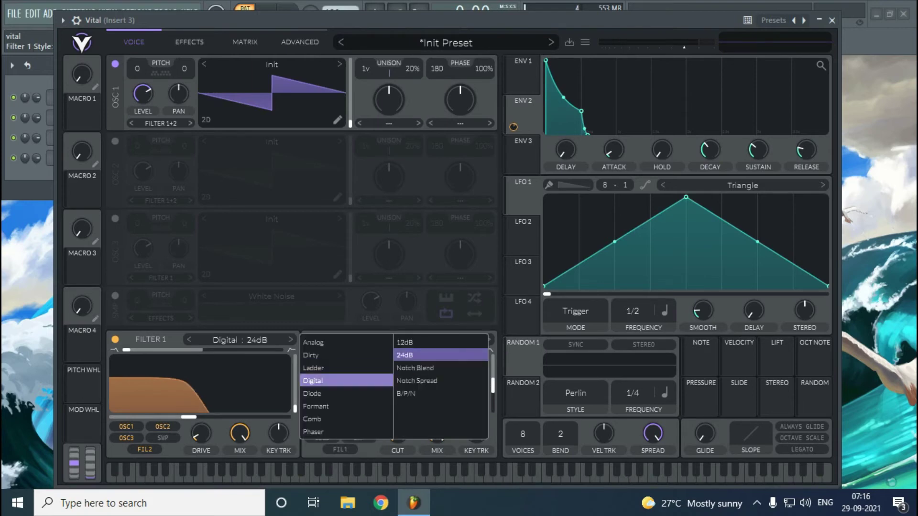
# Step: Switch Filter 1 through the Diode, Formant and Comb models, ending on Phaser: Positive
pyautogui.click(313, 393)
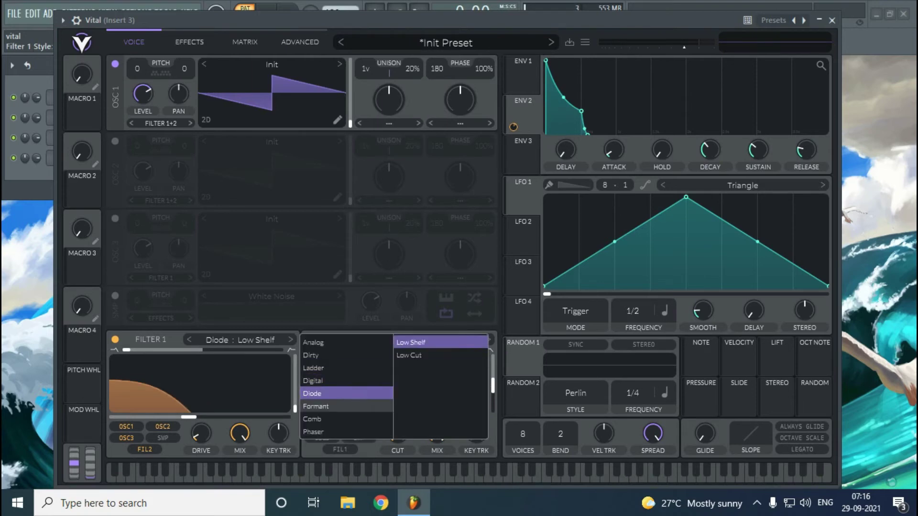
pyautogui.click(316, 406)
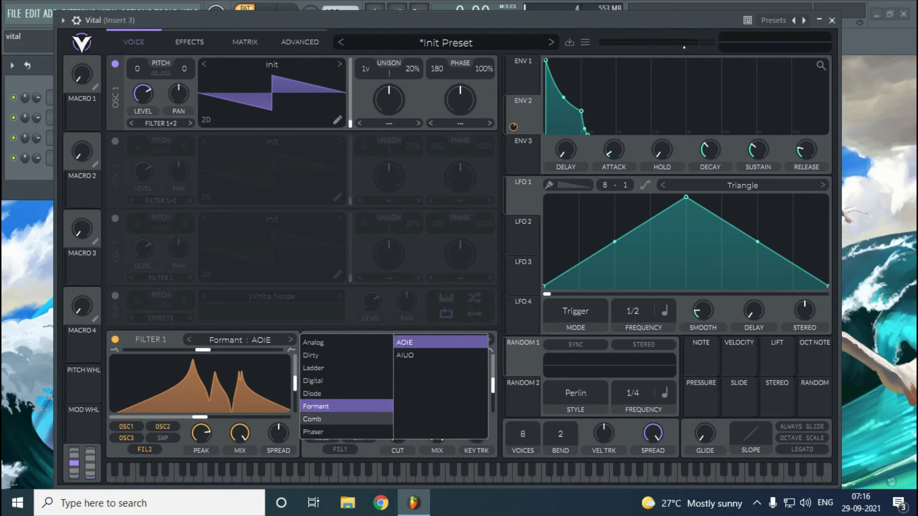
pyautogui.click(316, 419)
pyautogui.click(314, 432)
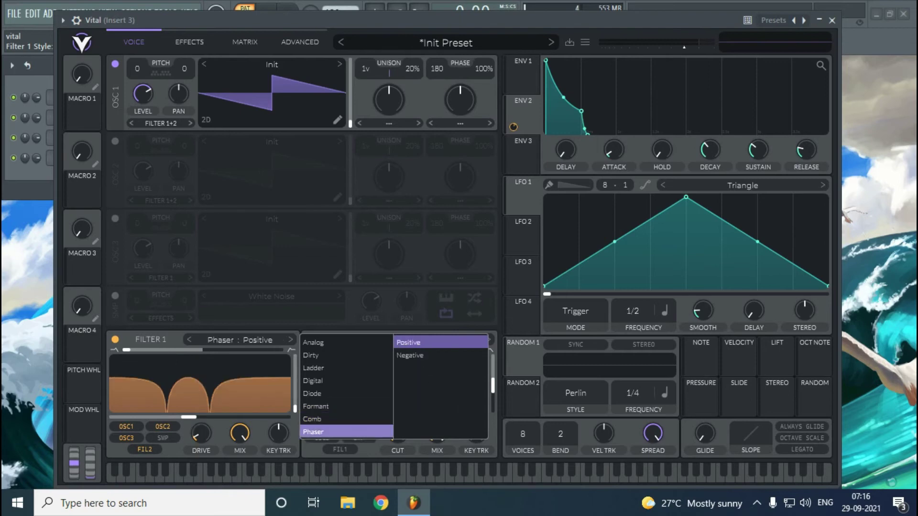
pyautogui.click(200, 383)
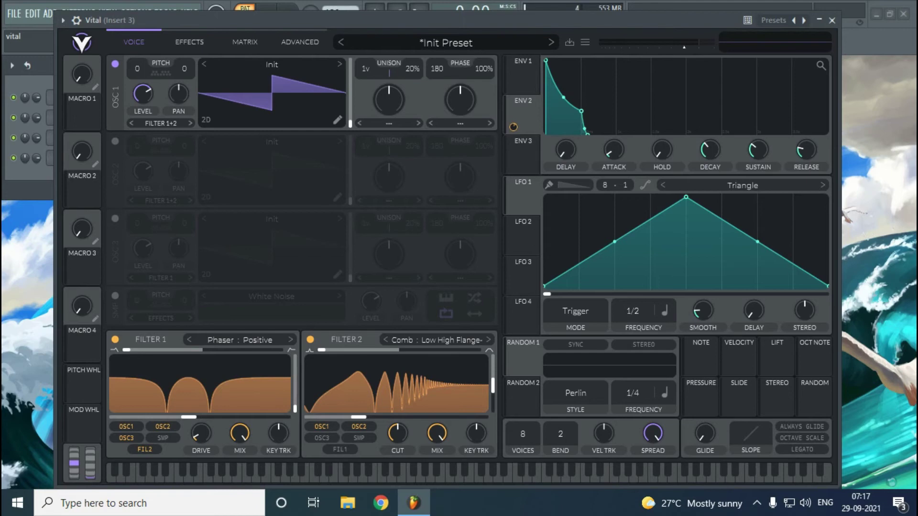
# Step: Sweep Filter 1's cutoff down and back up slightly higher to audition the phaser model
pyautogui.moveTo(199, 417)
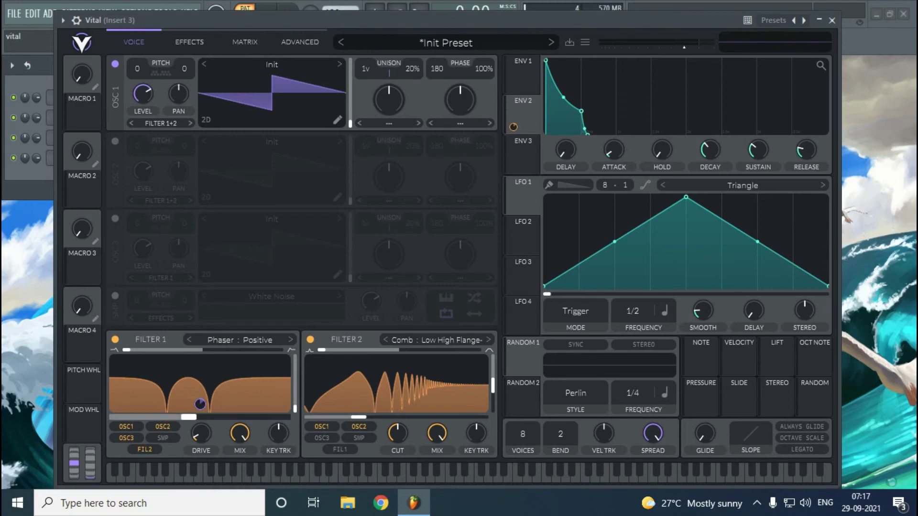
pyautogui.moveTo(189, 417)
pyautogui.mouseDown()
pyautogui.moveTo(206, 417)
pyautogui.moveTo(176, 417)
pyautogui.mouseUp()
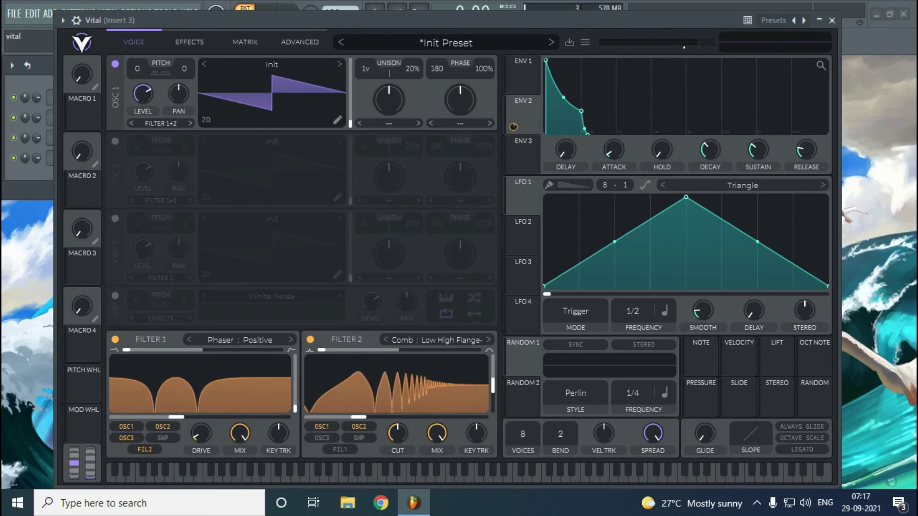
pyautogui.moveTo(176, 417); pyautogui.dragTo(196, 417)
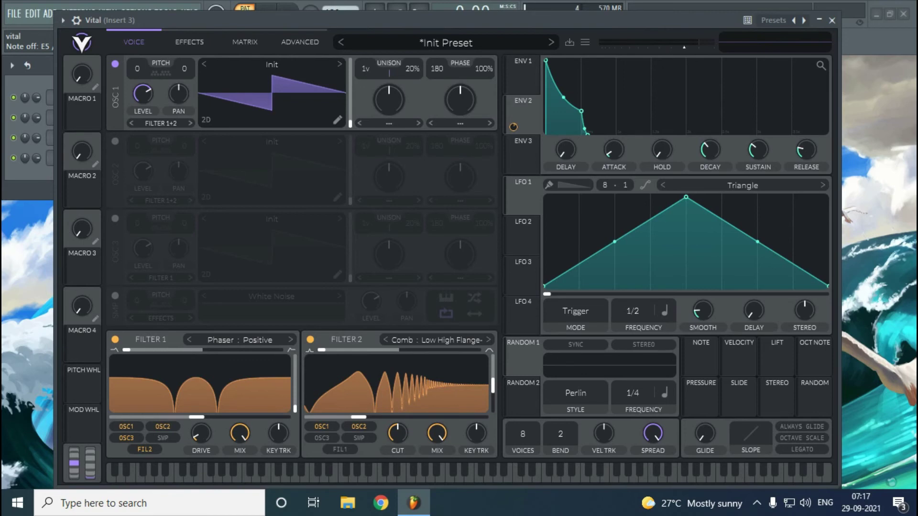
# Step: Turn Filter 1's drive down to minimum, and lower its mix to 44% before restoring it to full
pyautogui.moveTo(201, 434)
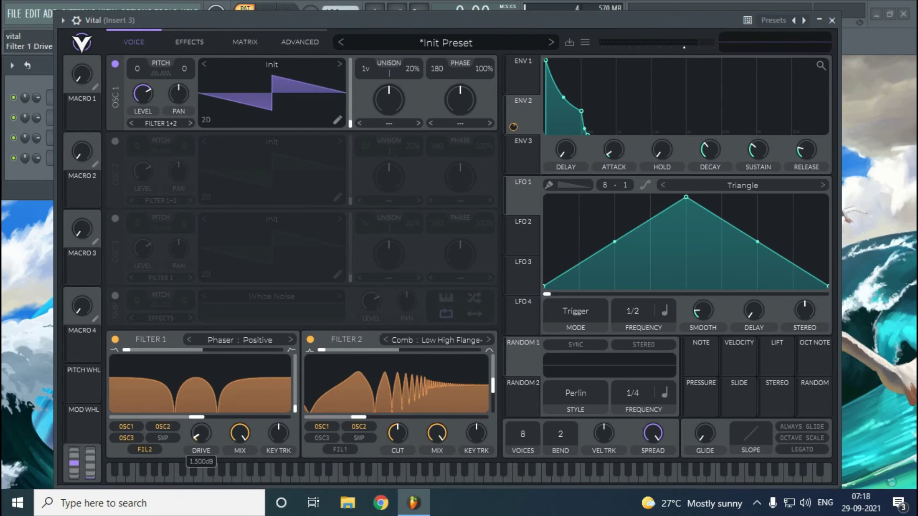
pyautogui.moveTo(240, 433)
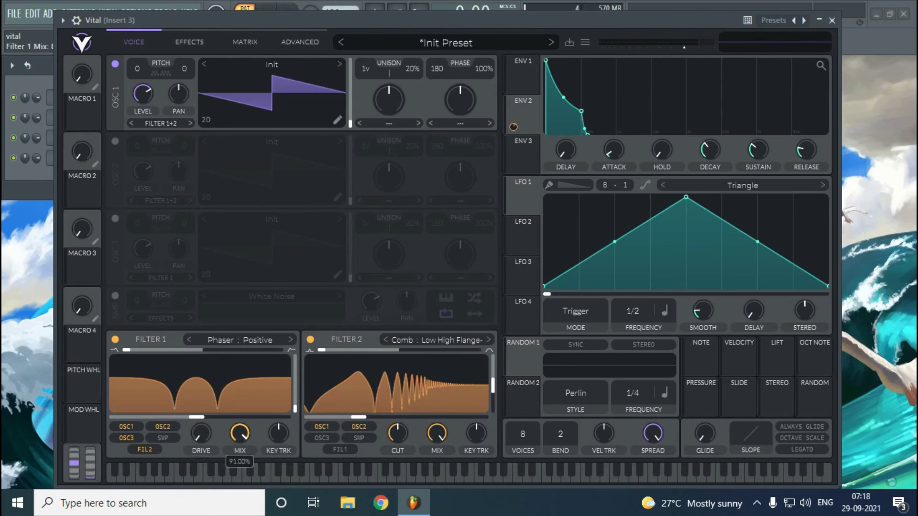
pyautogui.moveTo(240, 434); pyautogui.dragTo(240, 466)
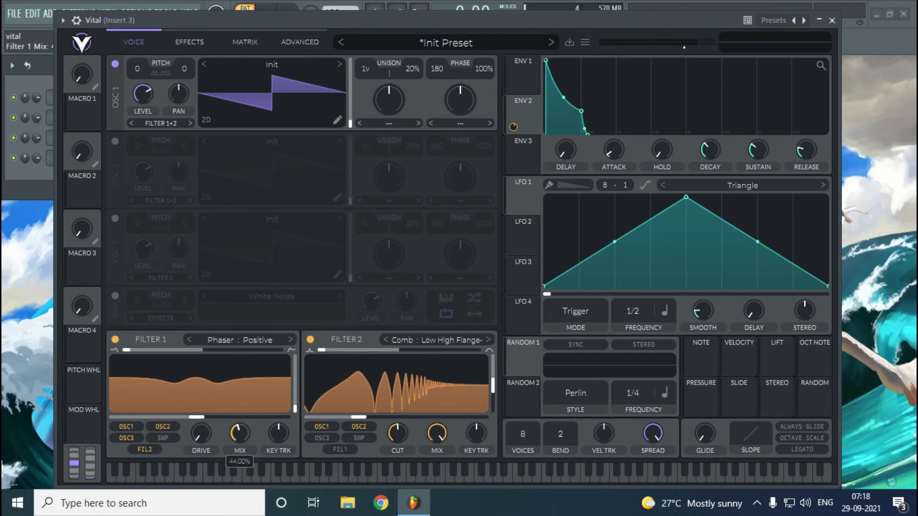
pyautogui.moveTo(239, 433); pyautogui.dragTo(238, 395)
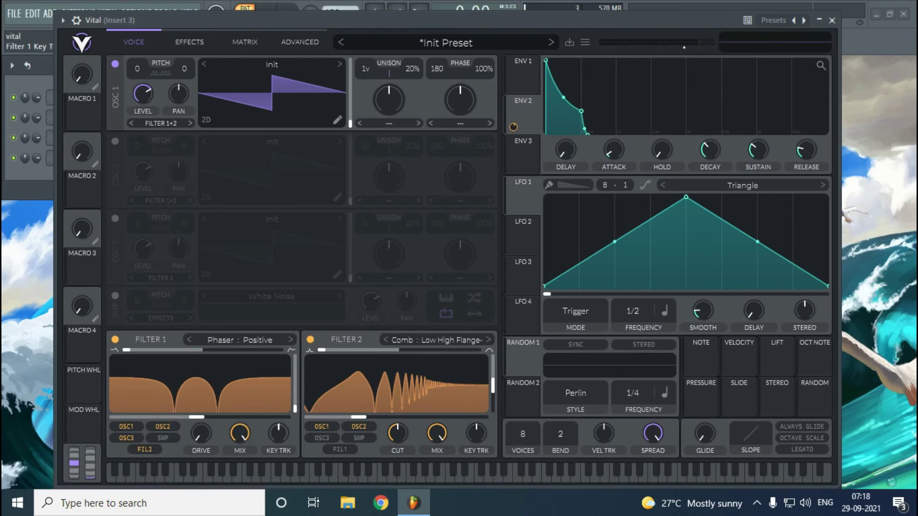
# Step: Change Filter 1's model to Dirty: 24dB and raise the filter's cutoff slightly
pyautogui.moveTo(200, 404)
pyautogui.click(240, 340)
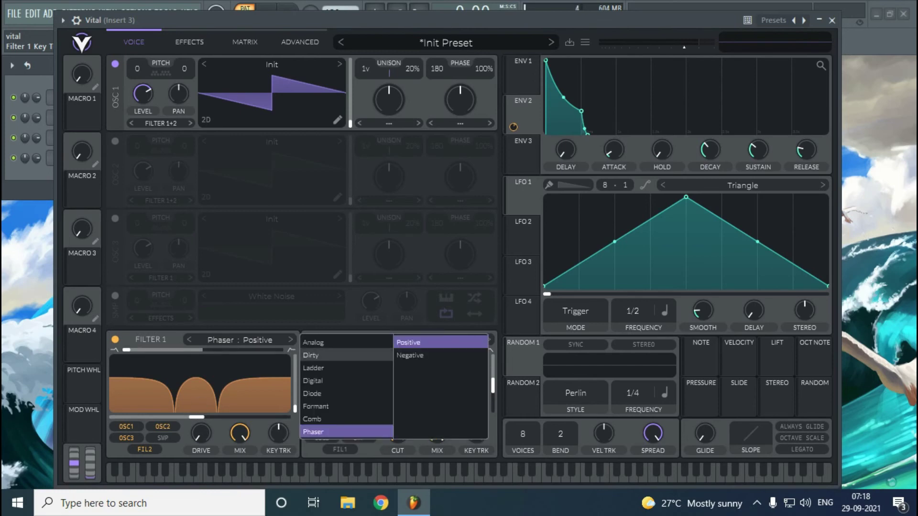
pyautogui.click(330, 356)
pyautogui.click(413, 355)
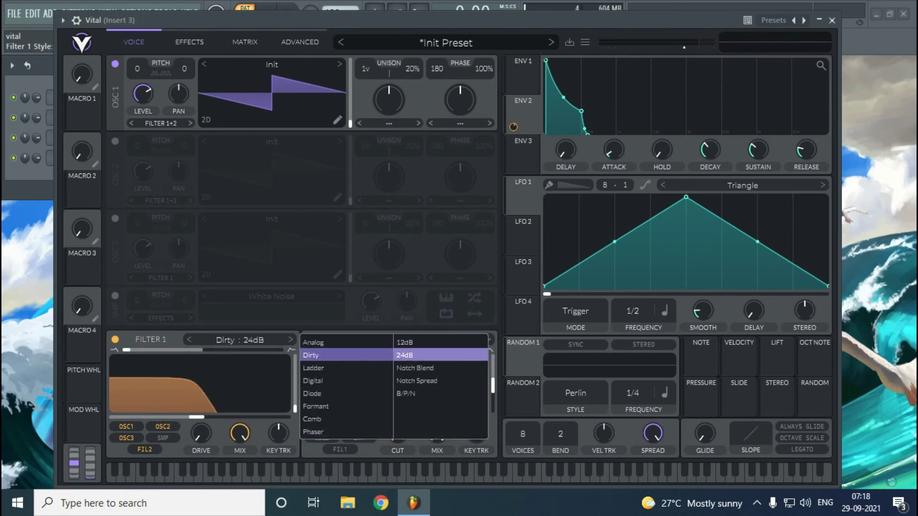
pyautogui.click(404, 355)
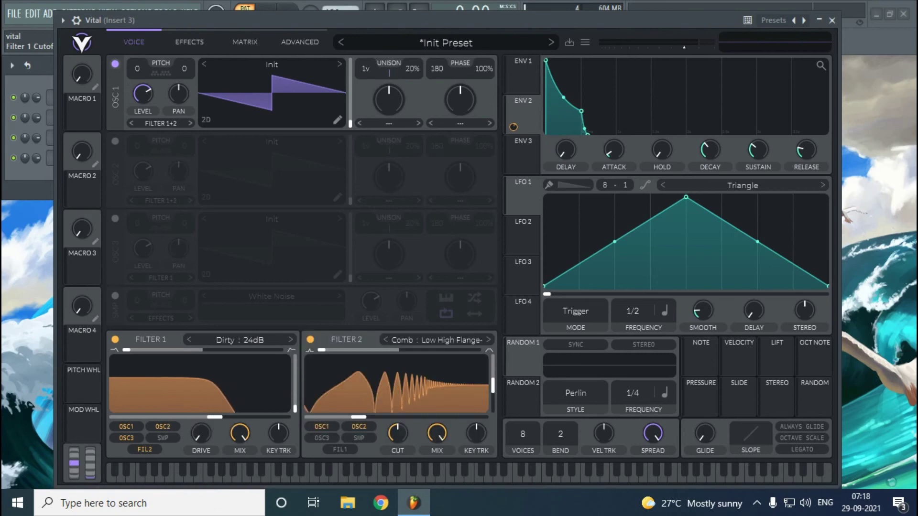
# Step: Route Oscillator 1 to Filter 1 only and raise Filter 1's key tracking to maximum
pyautogui.click(161, 123)
pyautogui.click(143, 136)
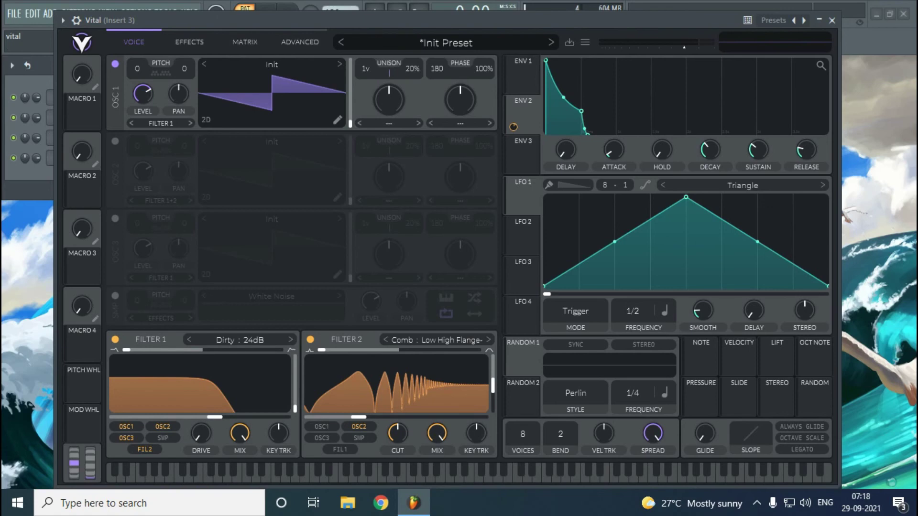
pyautogui.moveTo(279, 434); pyautogui.dragTo(279, 377)
# Step: Play several notes at different pitches to audition Filter 1's key tracking
pyautogui.press('v')
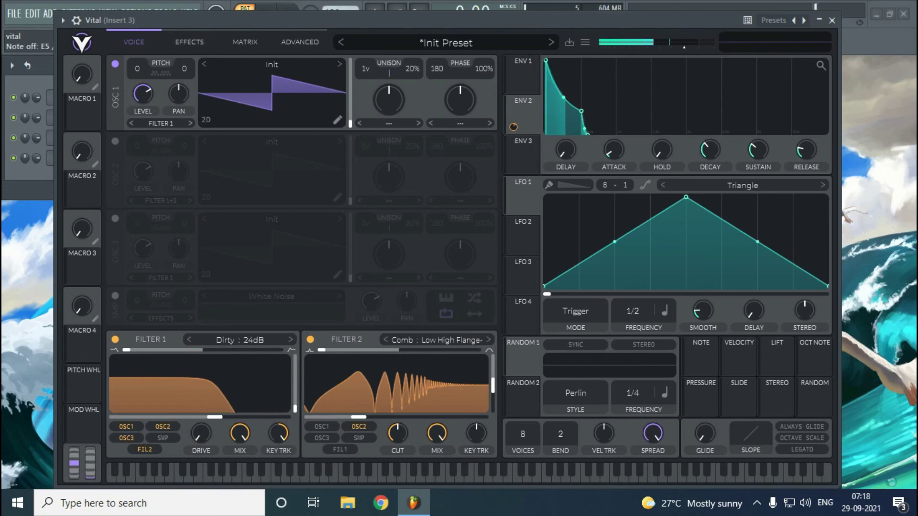
pyautogui.press('b')
pyautogui.press('m')
pyautogui.press('c')
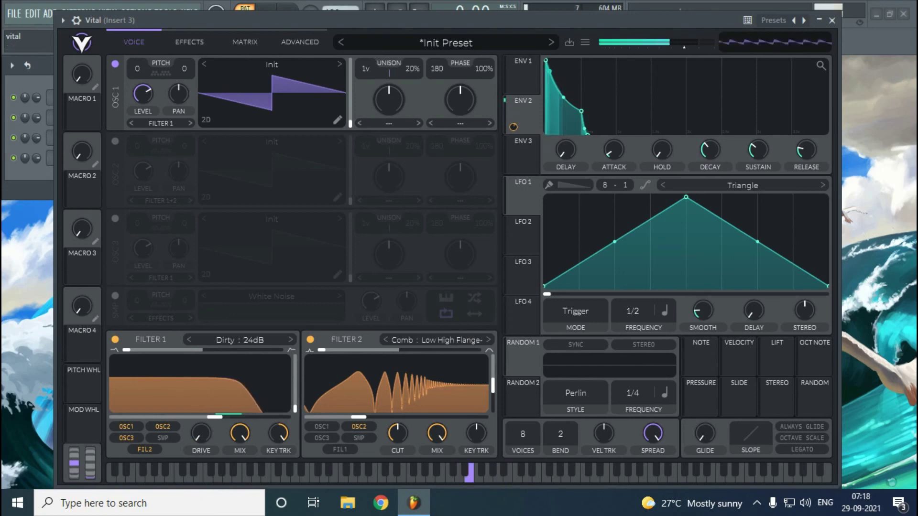
pyautogui.press('c')
# Step: Lower Envelope 2's modulation amount on Filter 1's cutoff to near zero and play a note to check it
pyautogui.moveTo(201, 406)
pyautogui.press('v')
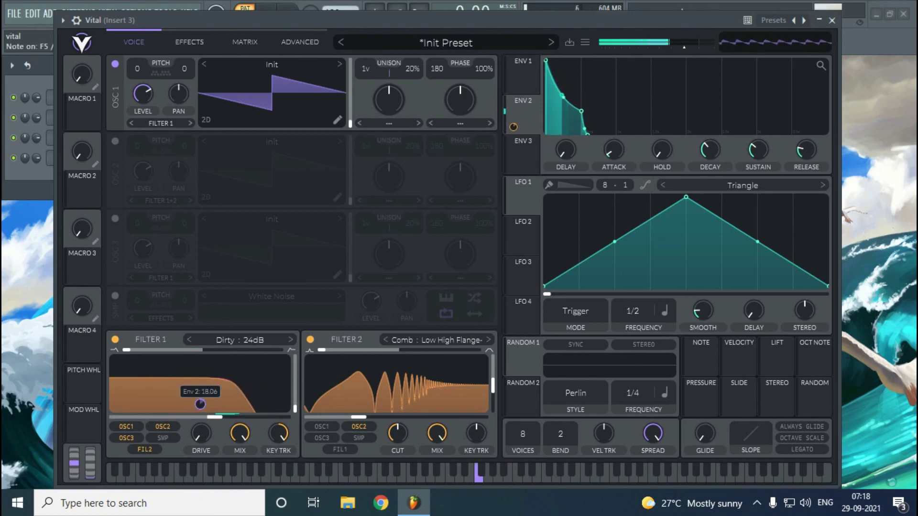
pyautogui.moveTo(200, 405); pyautogui.dragTo(200, 410)
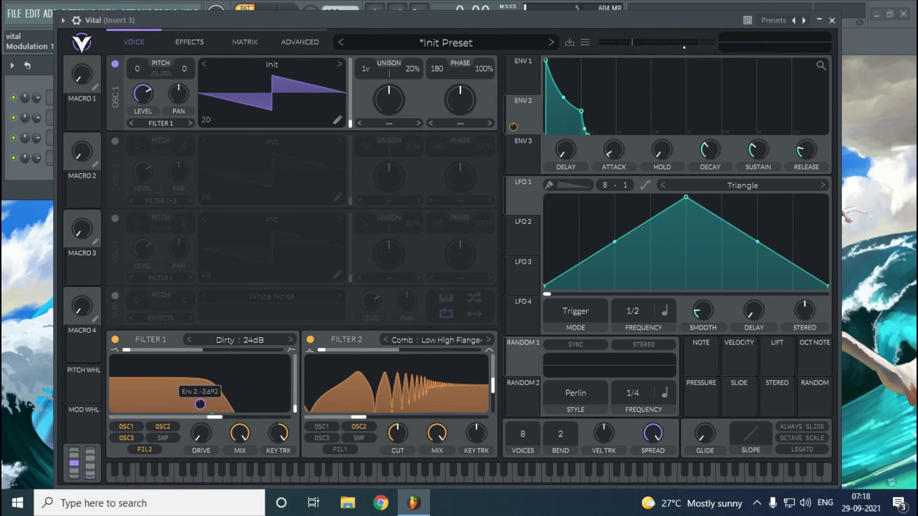
pyautogui.press('b')
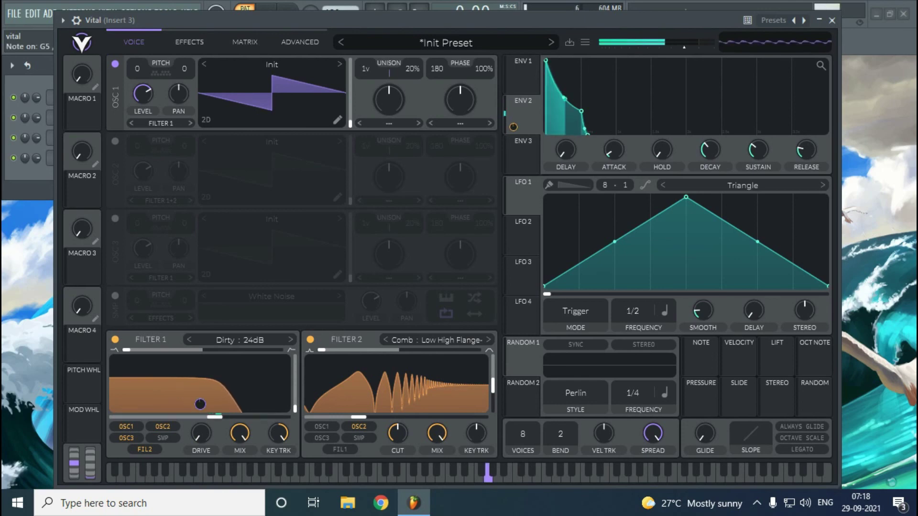